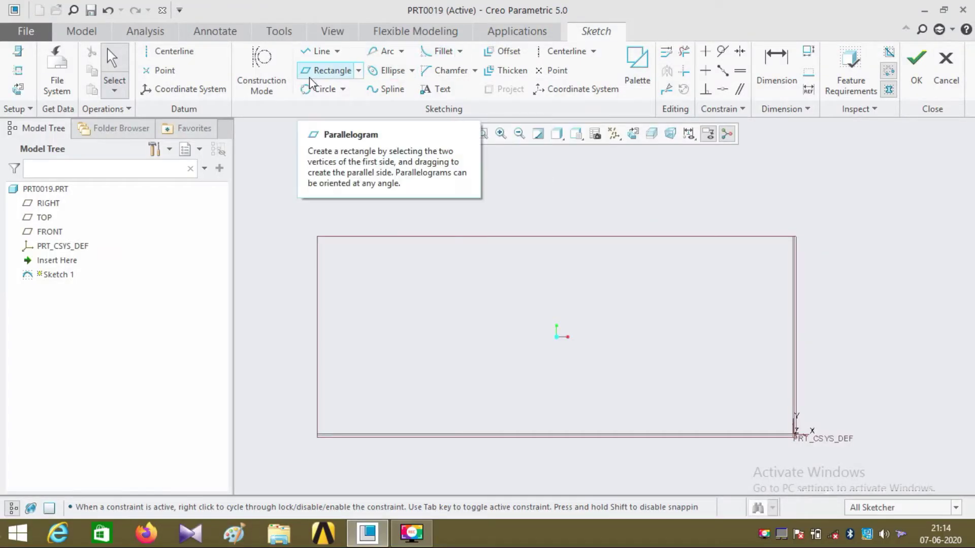
Draw a Center Rectangle with its centre on the sketch origin and one corner placed.
left_click(358, 71)
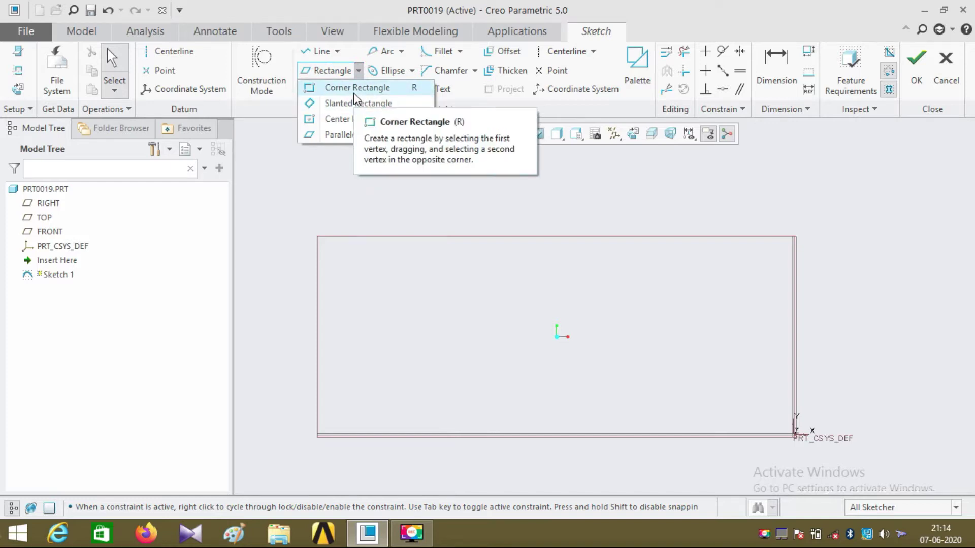
left_click(352, 122)
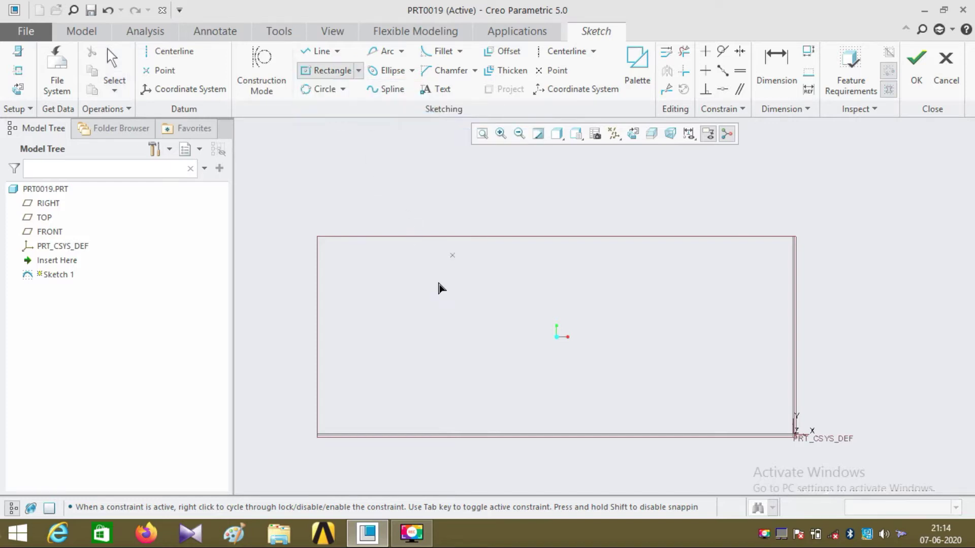
left_click(557, 337)
left_click(506, 300)
left_click(495, 304)
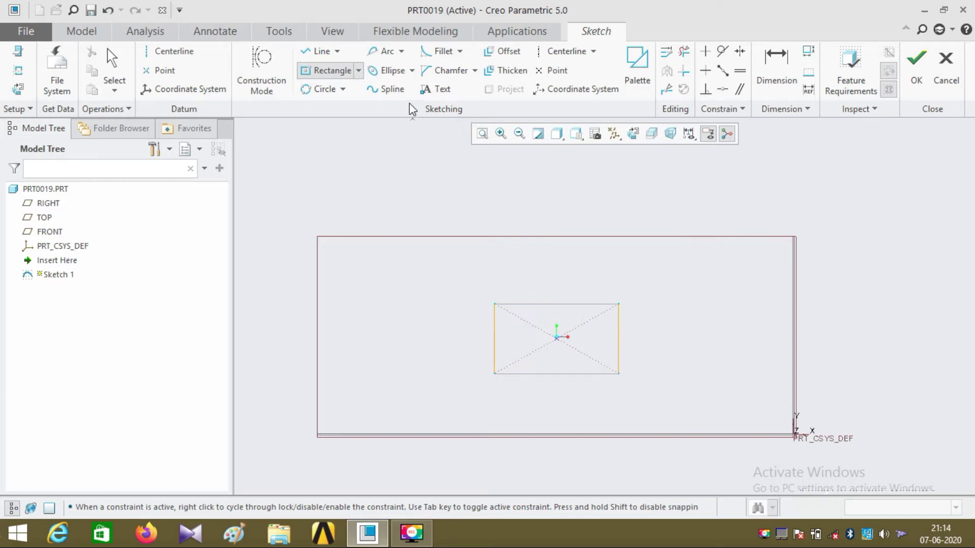
Round the top-left corner with a circular fillet between the left and top edges (R 6.73).
left_click(459, 50)
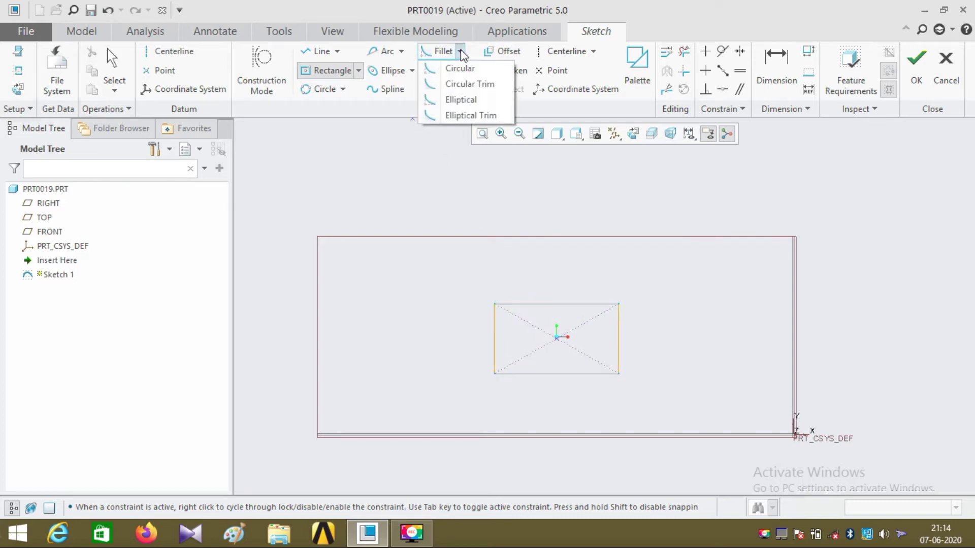
left_click(467, 69)
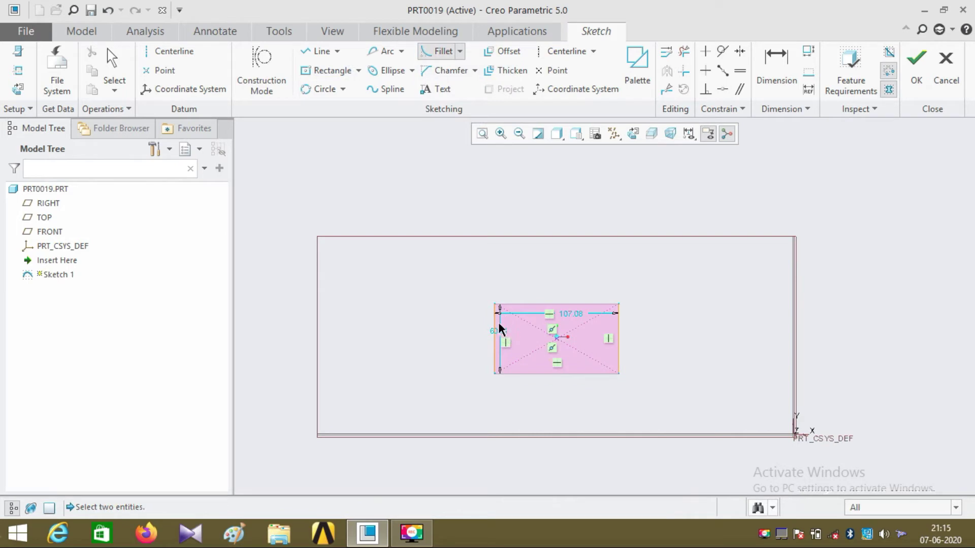
scroll(498, 321, "down", 4)
left_click(488, 293)
left_click(517, 263)
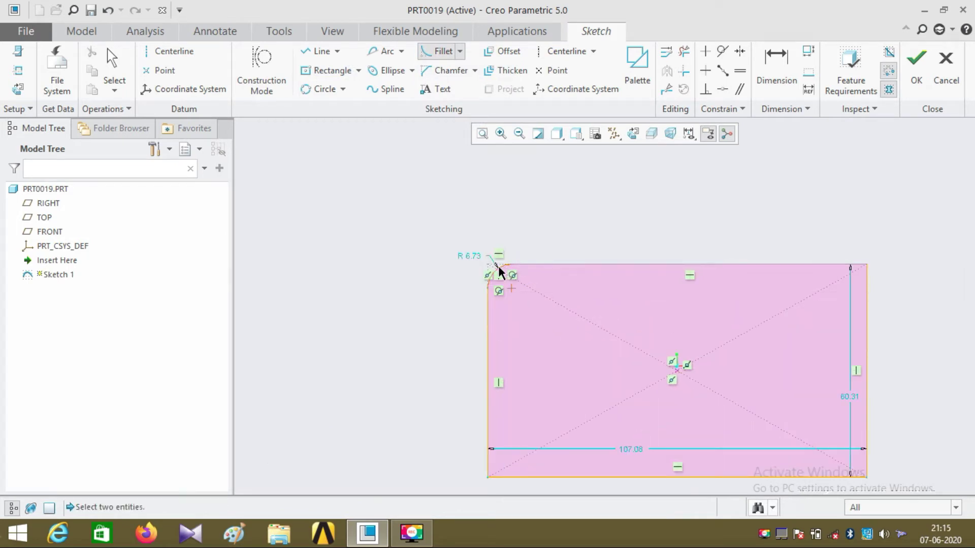
scroll(485, 264, "down", 4)
scroll(483, 284, "down", 2)
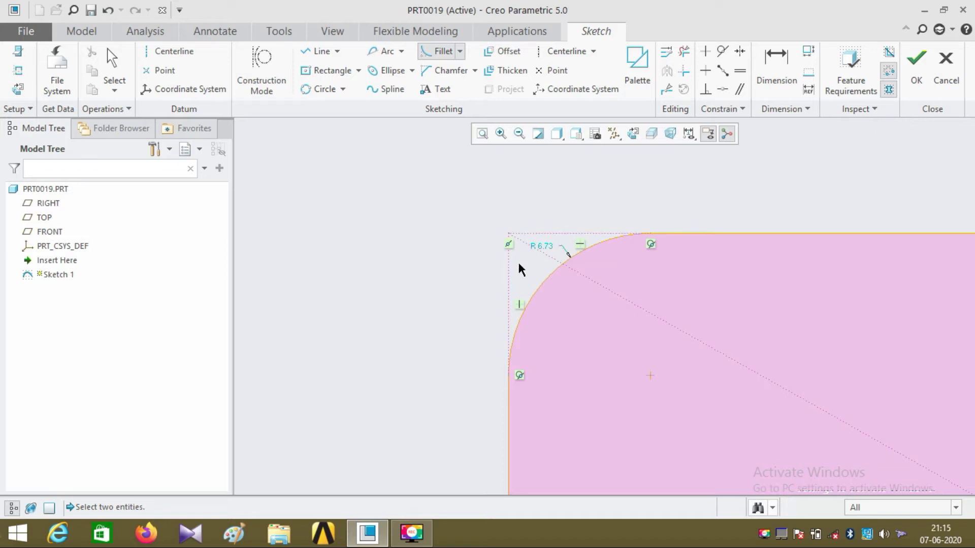
left_click(459, 52)
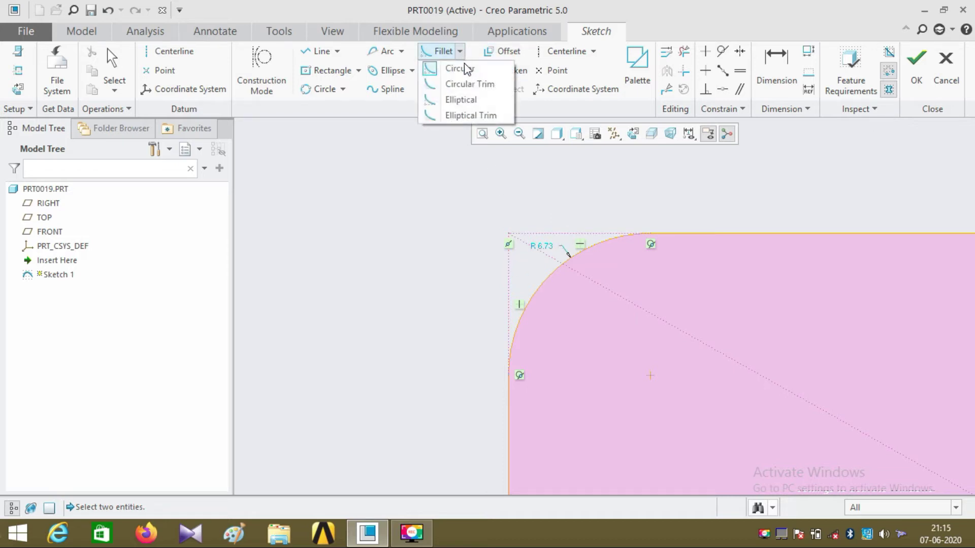
Add a Circular Trim fillet of R 2.19 at the rectangle's top-right corner.
left_click(463, 84)
scroll(567, 185, "up", 3)
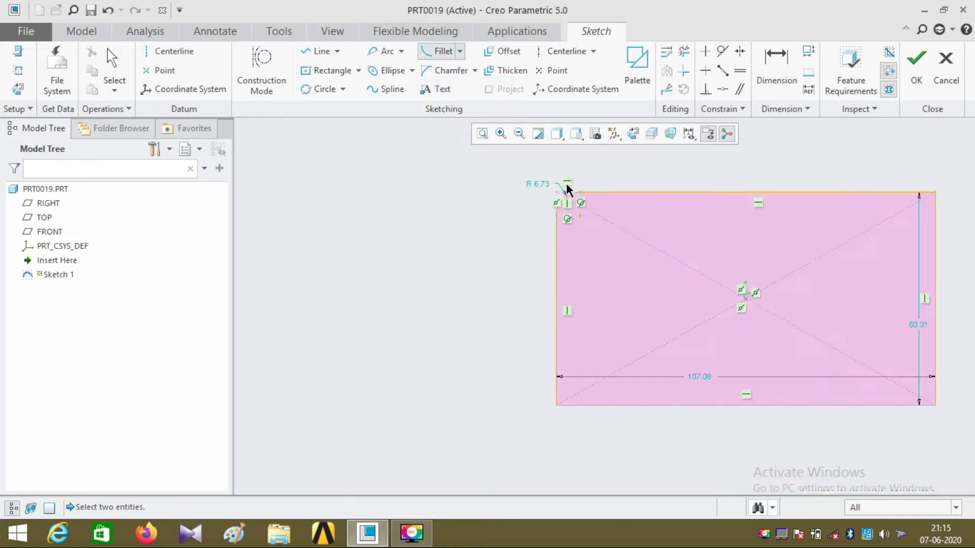
scroll(566, 188, "up", 3)
scroll(680, 185, "down", 6)
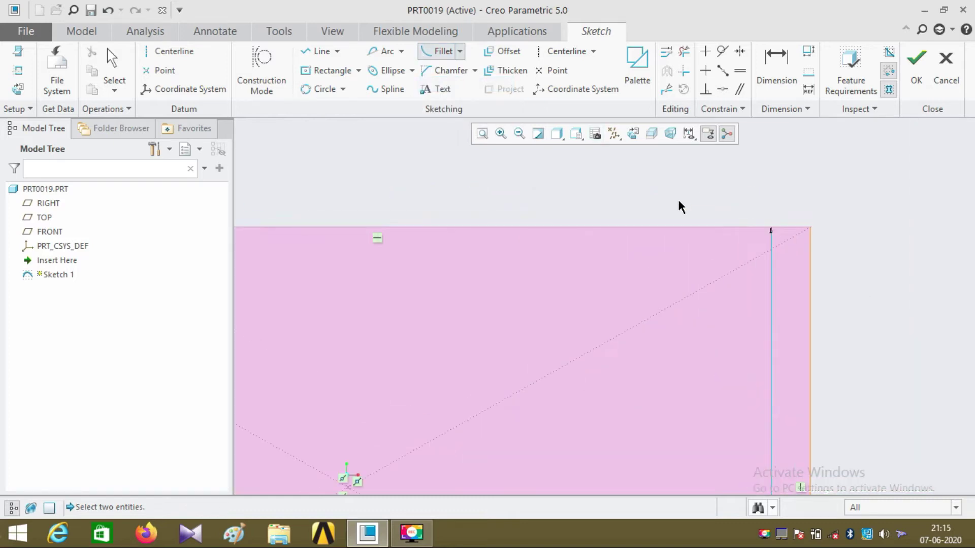
scroll(735, 213, "down", 3)
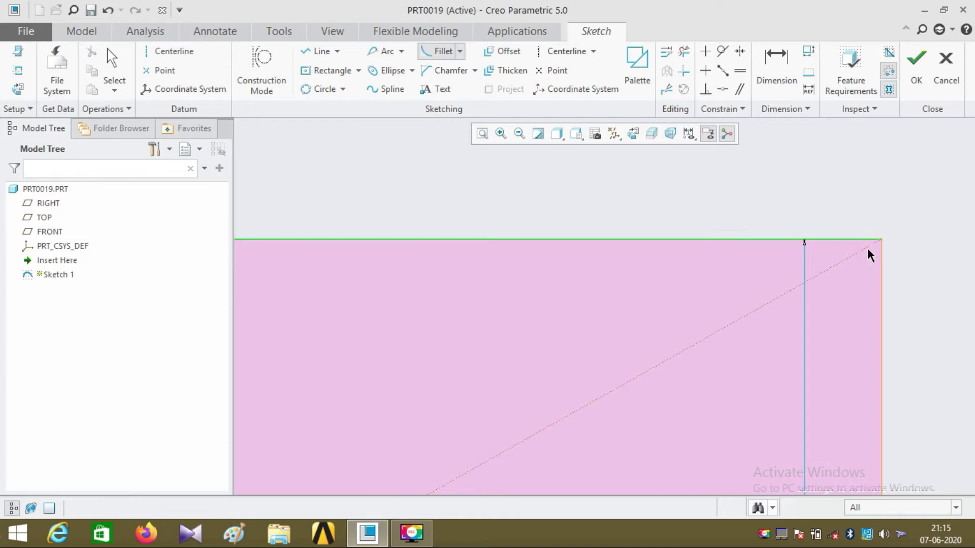
left_click(881, 273)
scroll(885, 259, "down", 5)
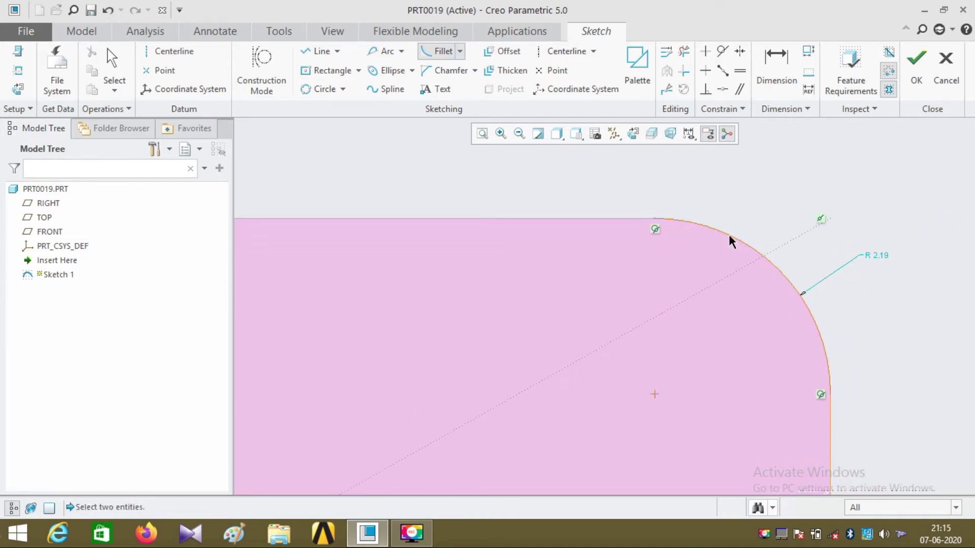
scroll(833, 288, "up", 3)
scroll(433, 281, "up", 3)
scroll(401, 287, "down", 5)
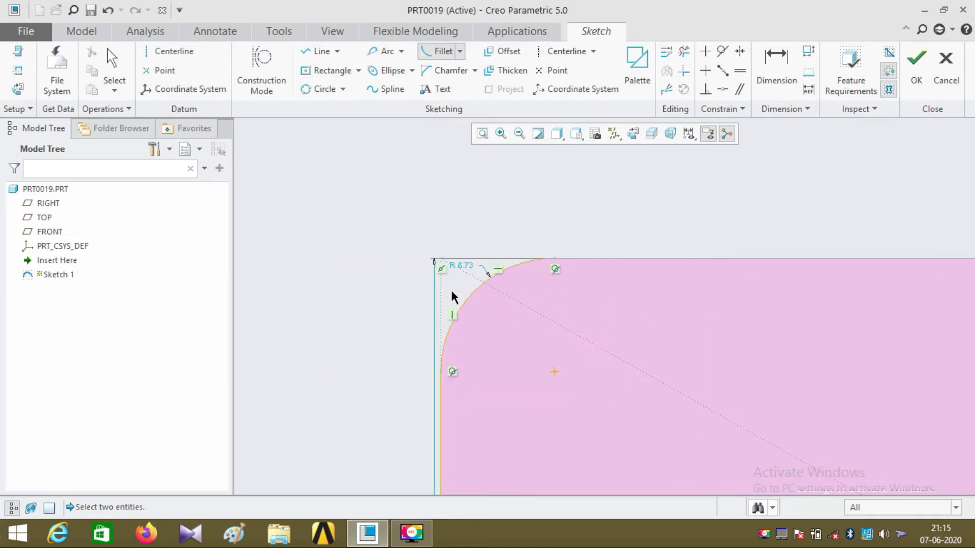
scroll(505, 265, "up", 5)
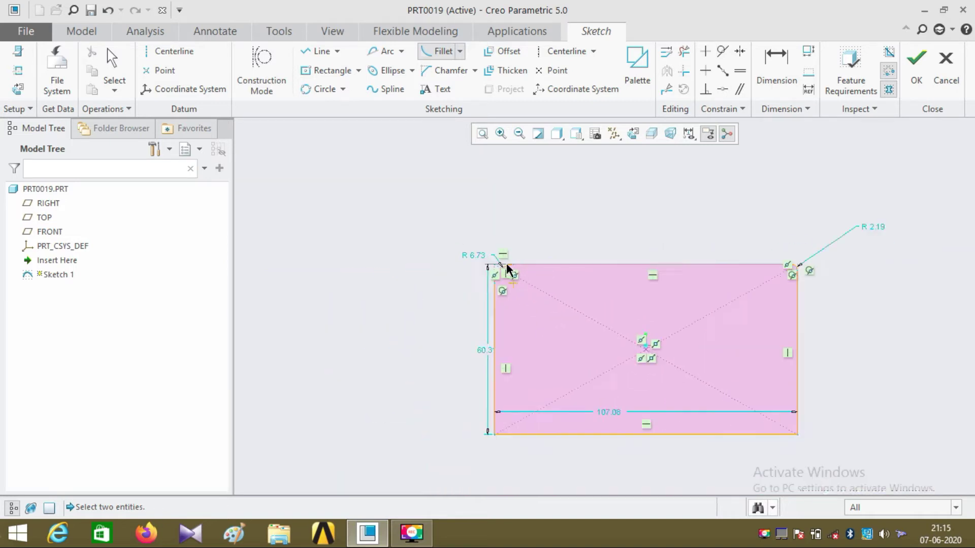
scroll(744, 269, "down", 5)
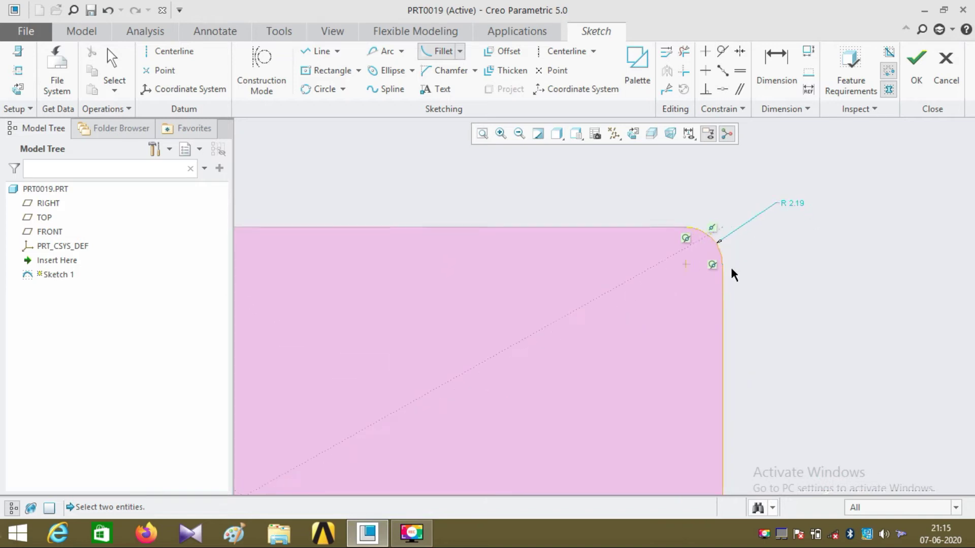
Put an elliptical fillet on the bottom-right corner between the right and bottom edges.
left_click(459, 51)
left_click(463, 100)
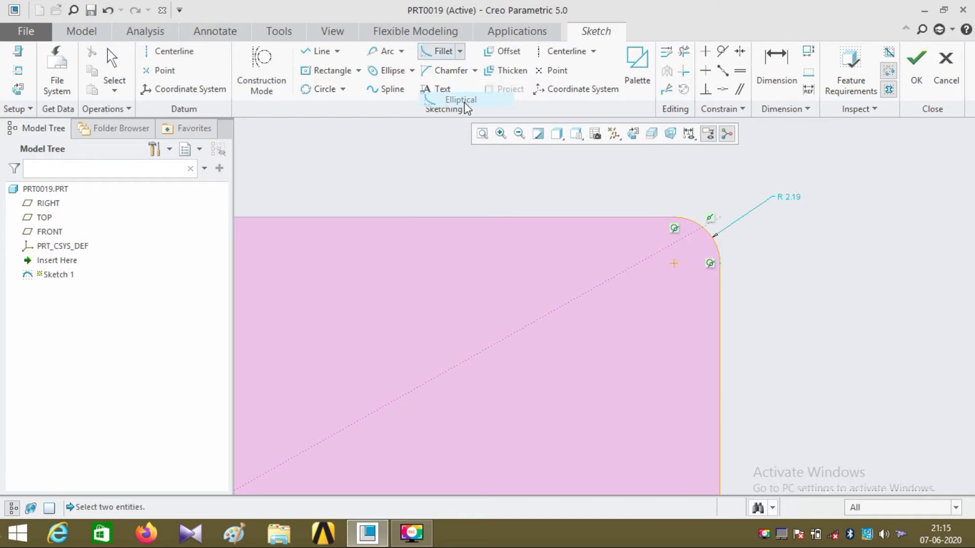
scroll(474, 141, "up", 5)
scroll(495, 183, "down", 3)
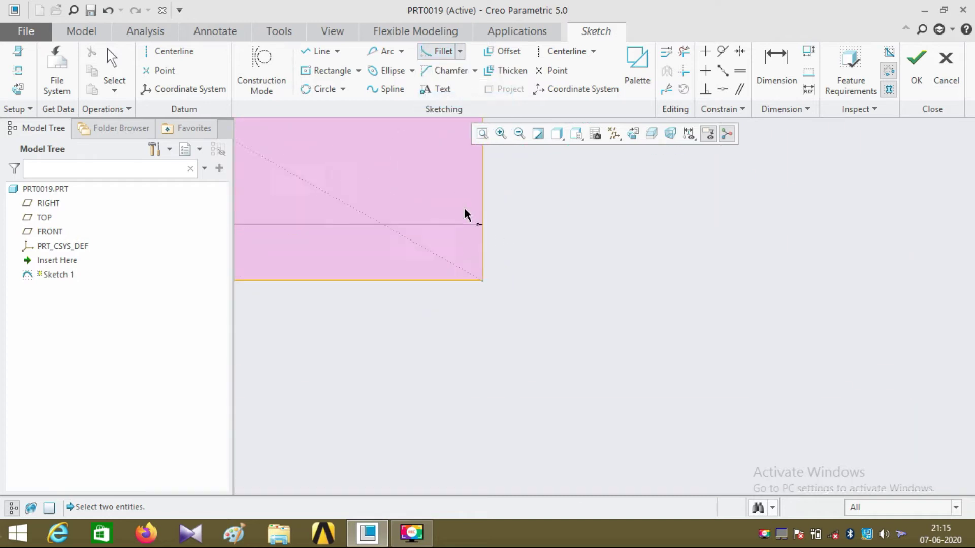
scroll(464, 210, "down", 3)
left_click(499, 294)
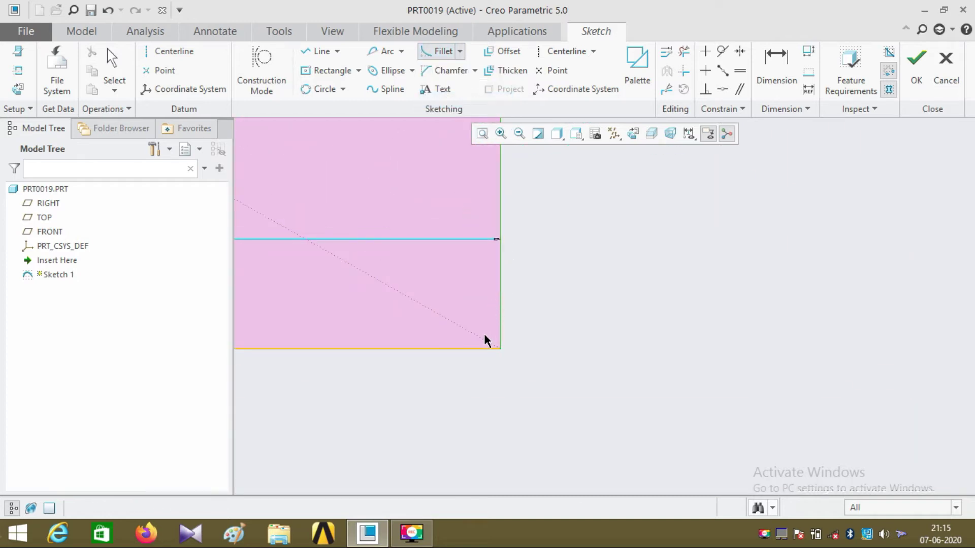
left_click(477, 349)
scroll(497, 325, "down", 2)
left_click(500, 278)
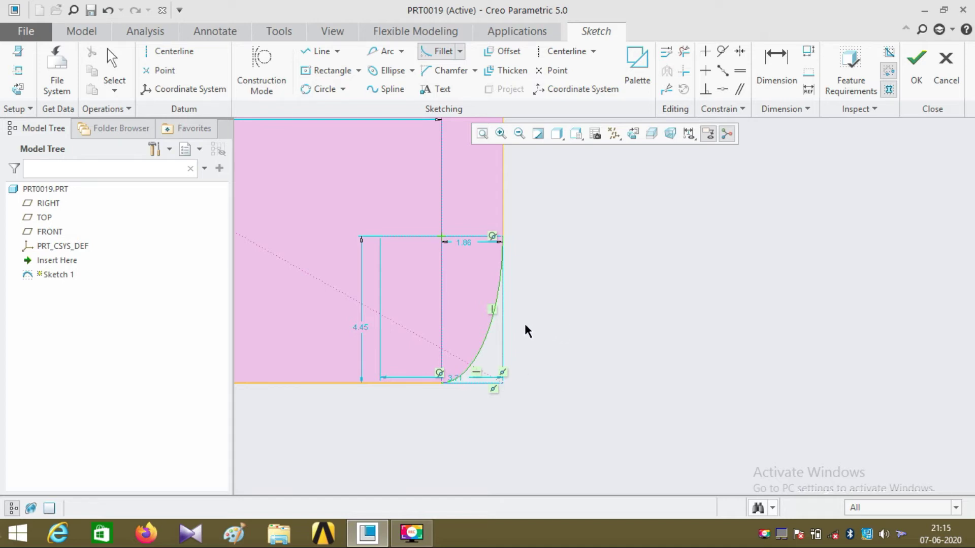
scroll(525, 330, "up", 5)
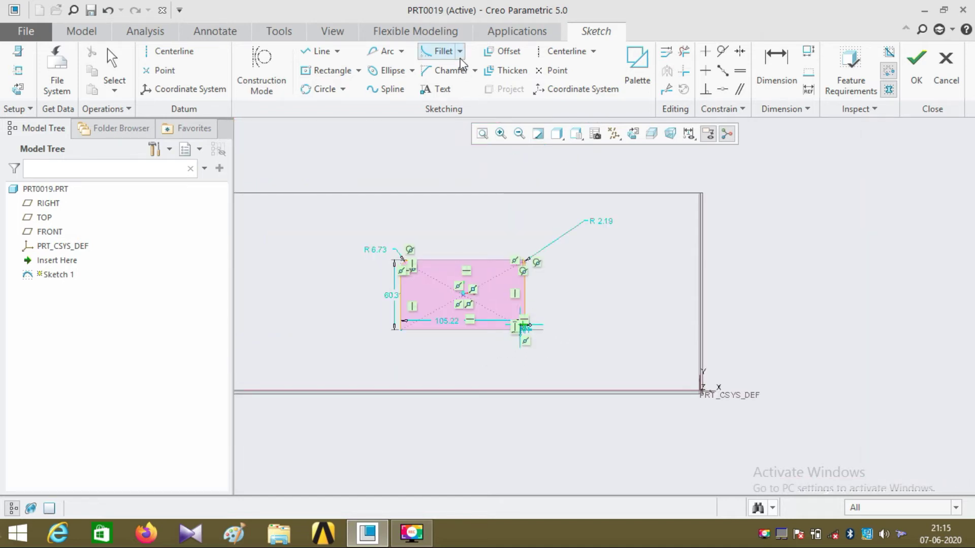
Add an Elliptical Trim fillet to the bottom-left corner from the left and bottom edges.
left_click(459, 52)
left_click(462, 115)
scroll(398, 328, "down", 5)
left_click(461, 313)
left_click(482, 352)
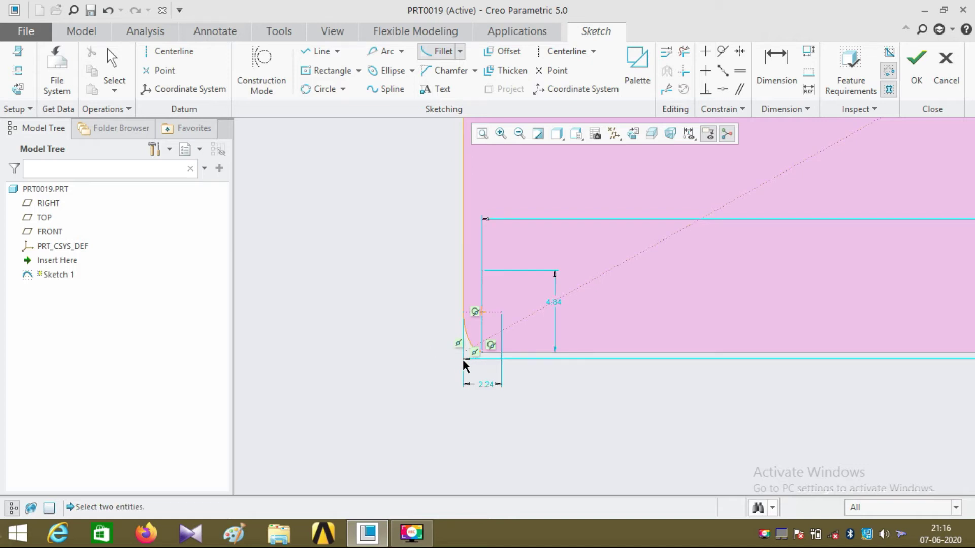
scroll(501, 358, "down", 3)
scroll(501, 358, "down", 5)
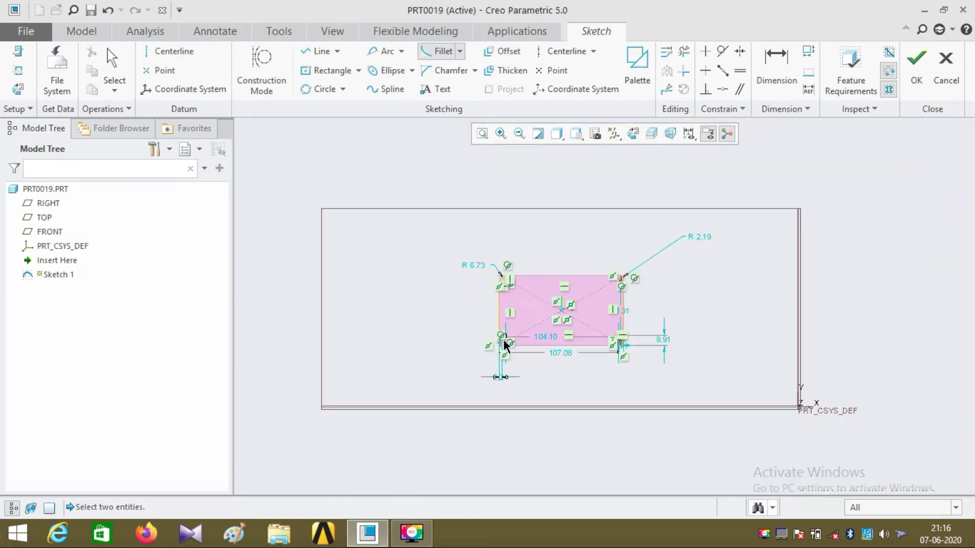
scroll(508, 294, "up", 5)
scroll(479, 307, "up", 3)
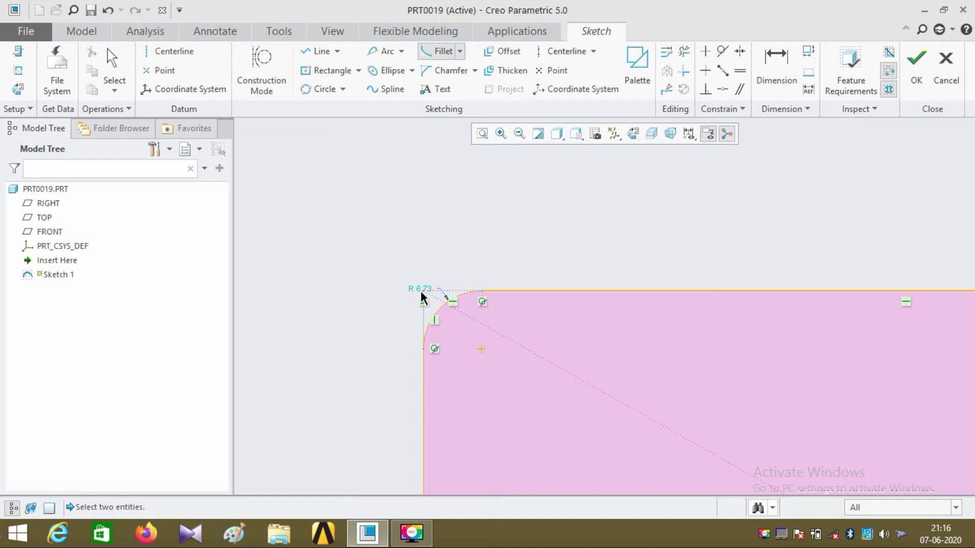
Change the top-left fillet's R 6.73 radius dimension to 15.
middle_click(420, 249)
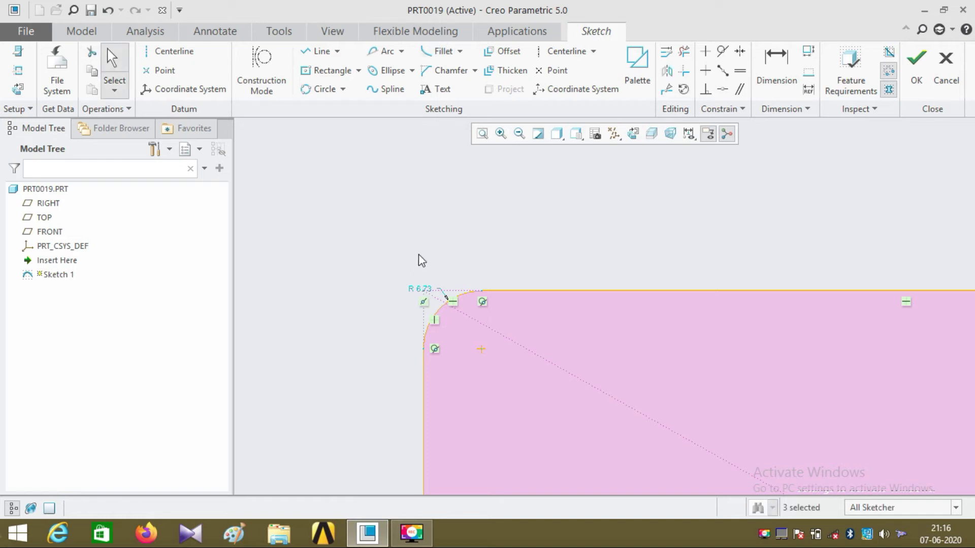
double_click(420, 288)
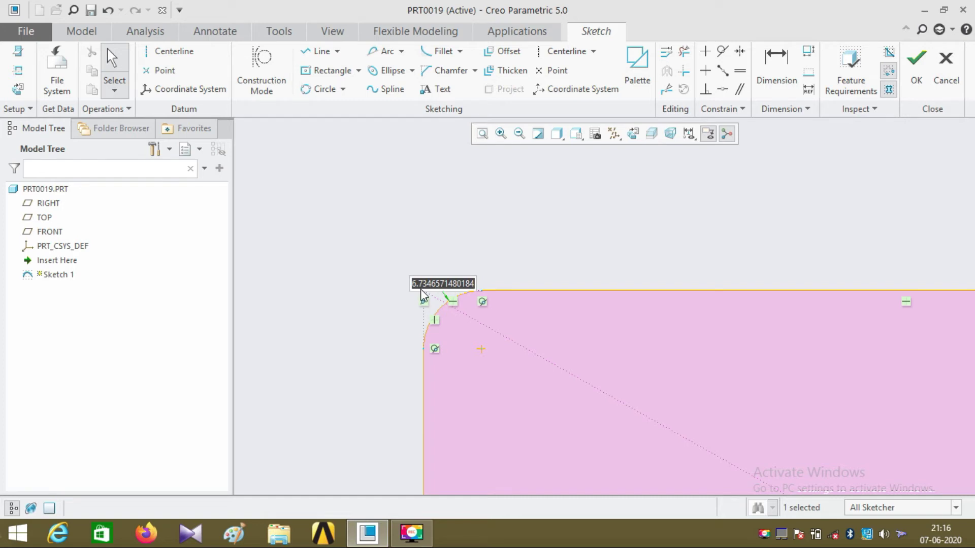
type("1")
key("Return")
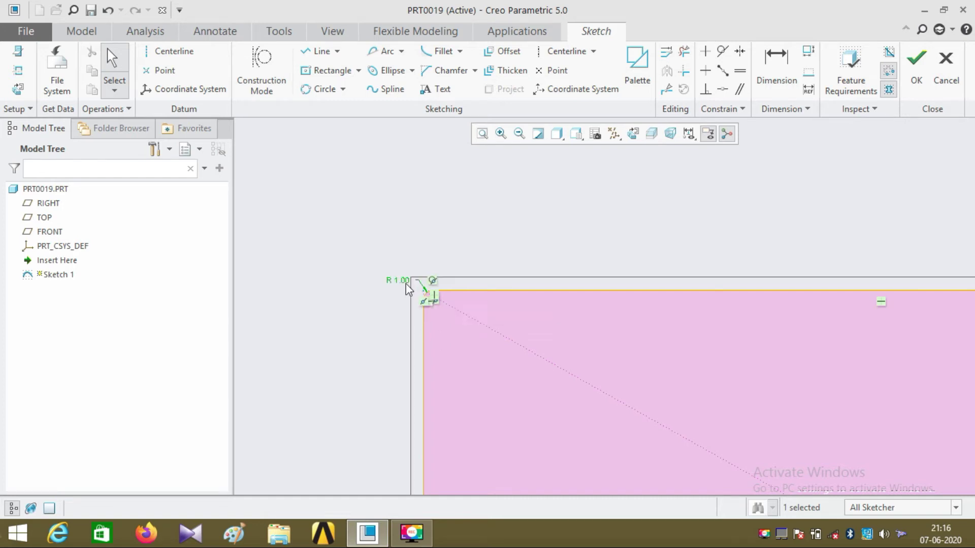
double_click(406, 279)
type("15")
key("Return")
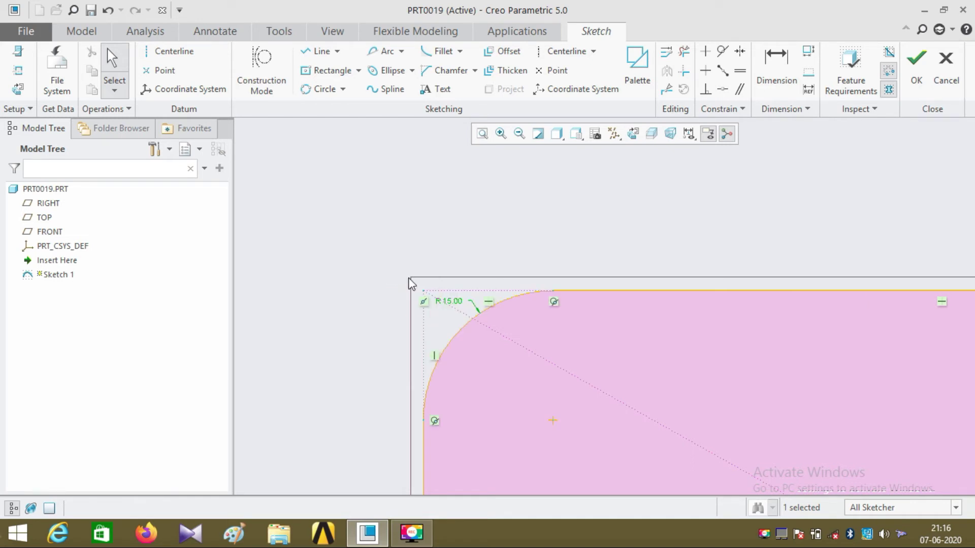
scroll(540, 277, "down", 5)
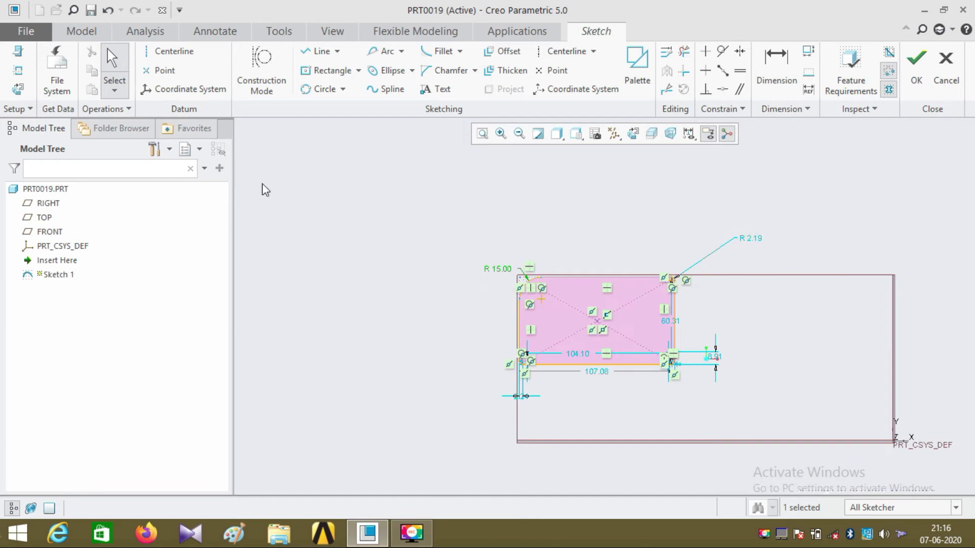
Select all sketch entities and delete them.
left_click(115, 90)
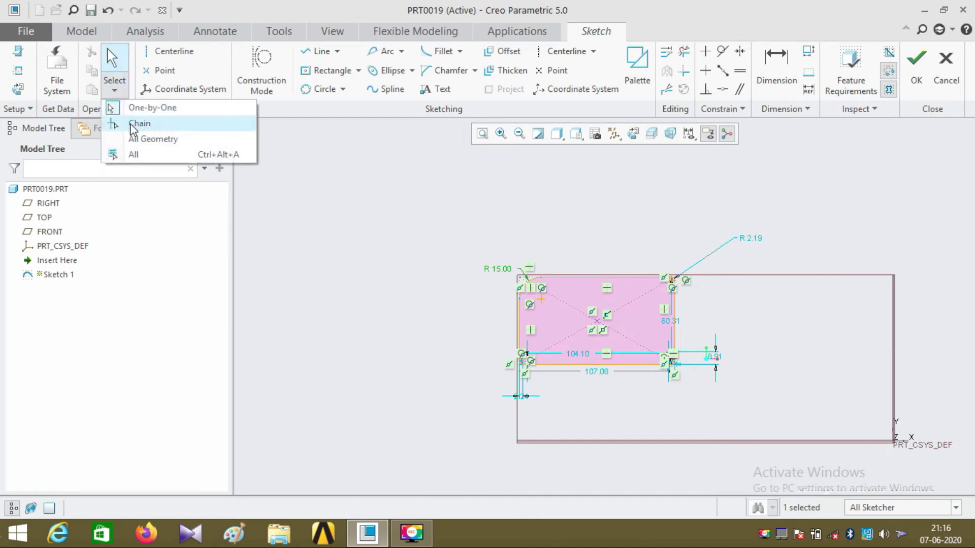
left_click(133, 154)
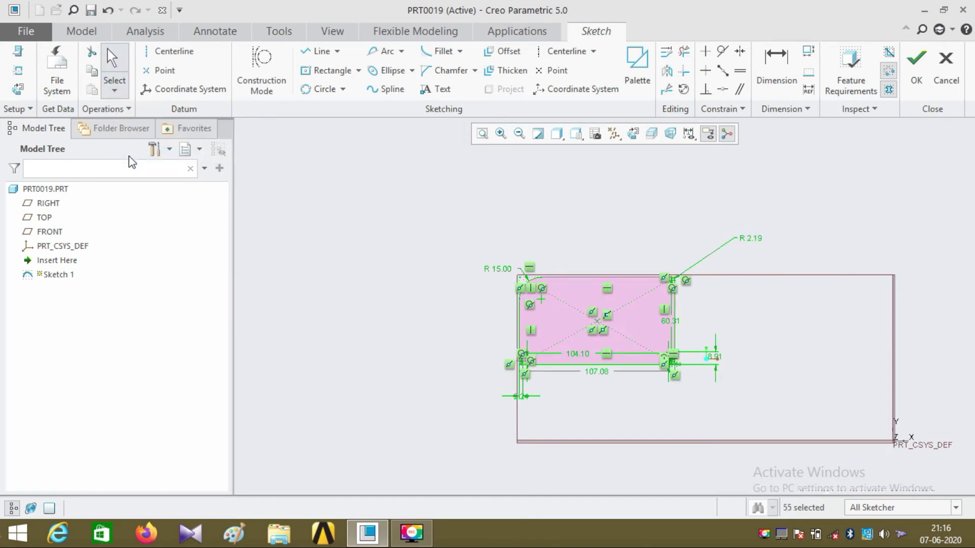
key("Delete")
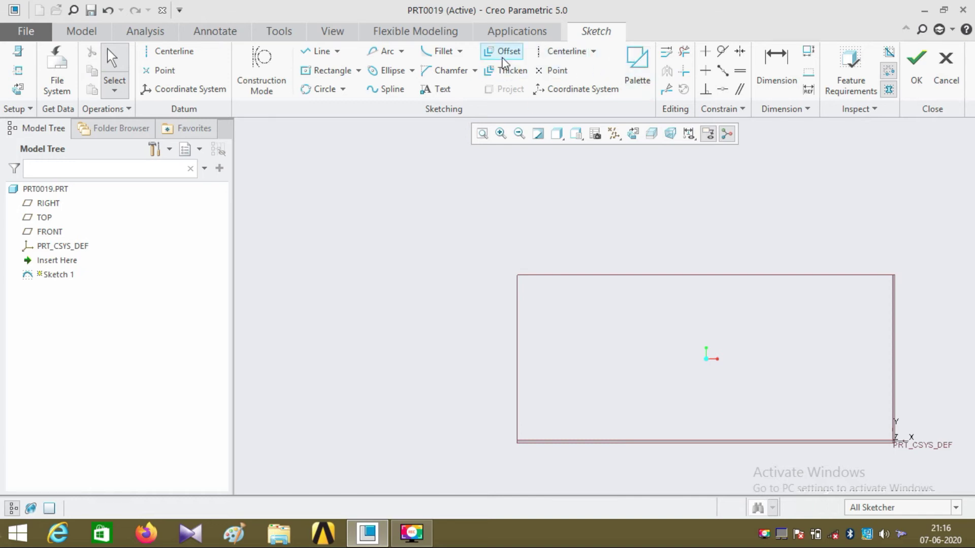
Draw a new center rectangle from the sketch origin out to a corner point.
left_click(338, 70)
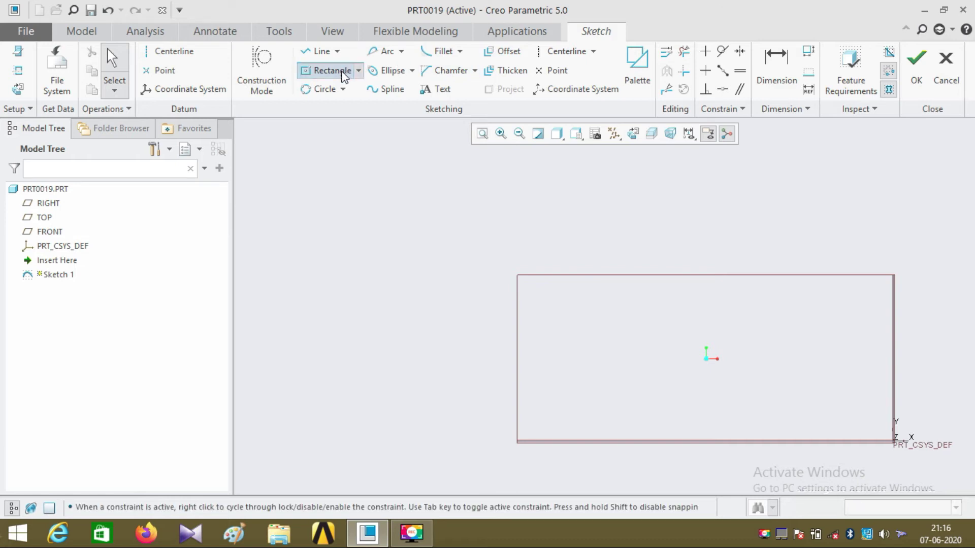
left_click(707, 360)
left_click(593, 306)
scroll(655, 283, "down", 4)
scroll(710, 307, "up", 5)
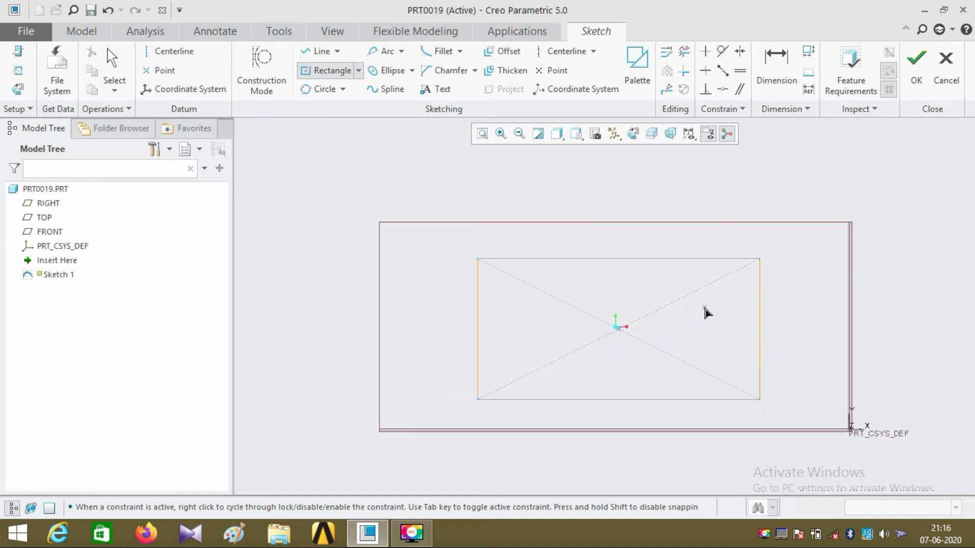
left_click(476, 71)
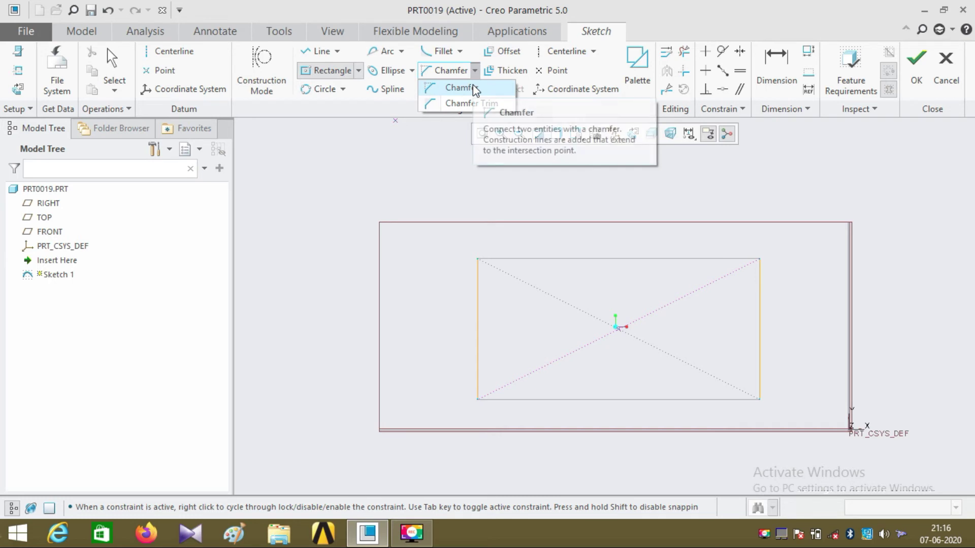
Chamfer the rectangle's top-left corner, giving a 3.82 by 5.03 chamfer.
left_click(459, 87)
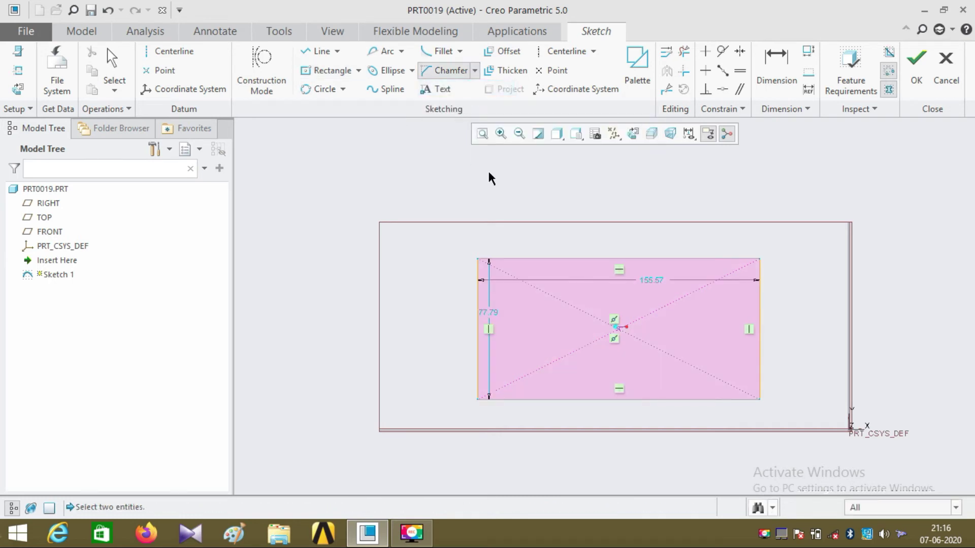
scroll(485, 269, "down", 5)
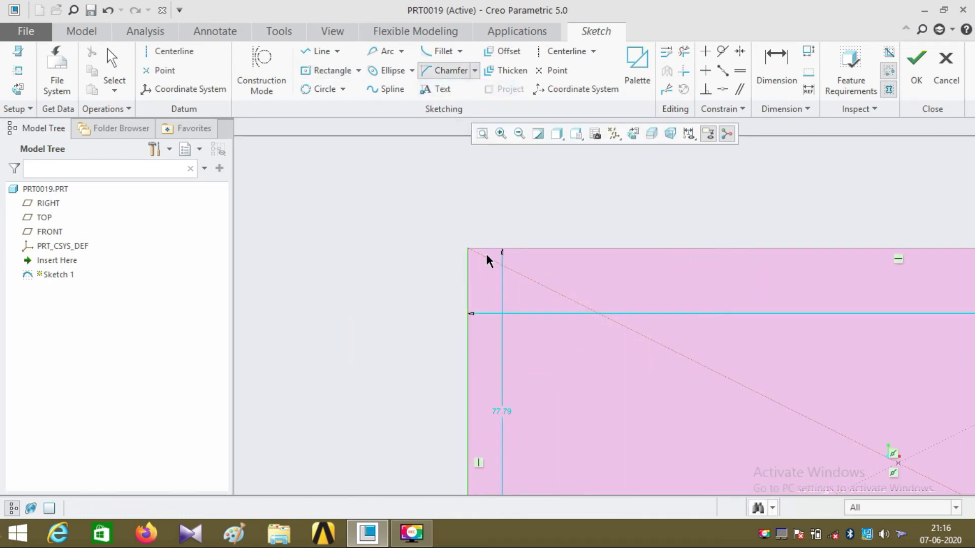
left_click(490, 249)
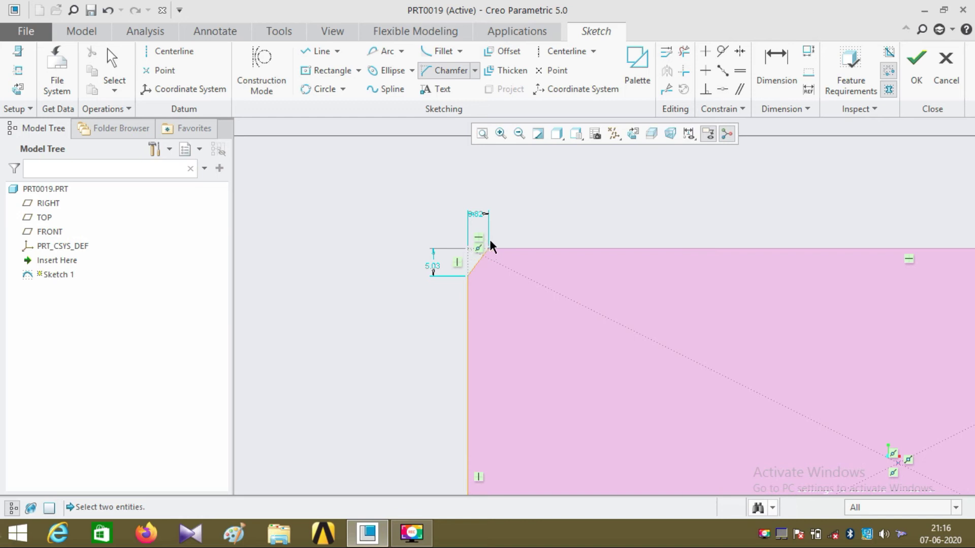
scroll(473, 252, "down", 4)
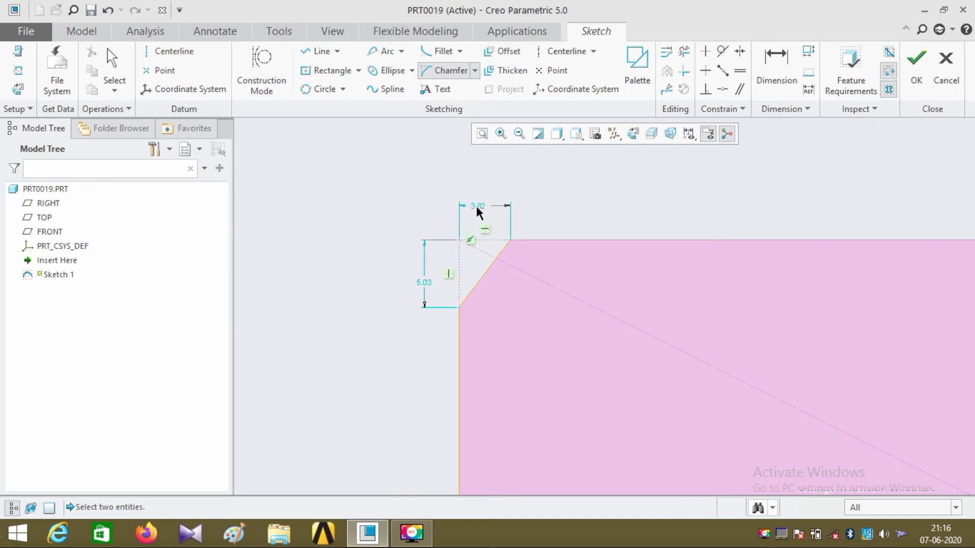
middle_click(485, 189)
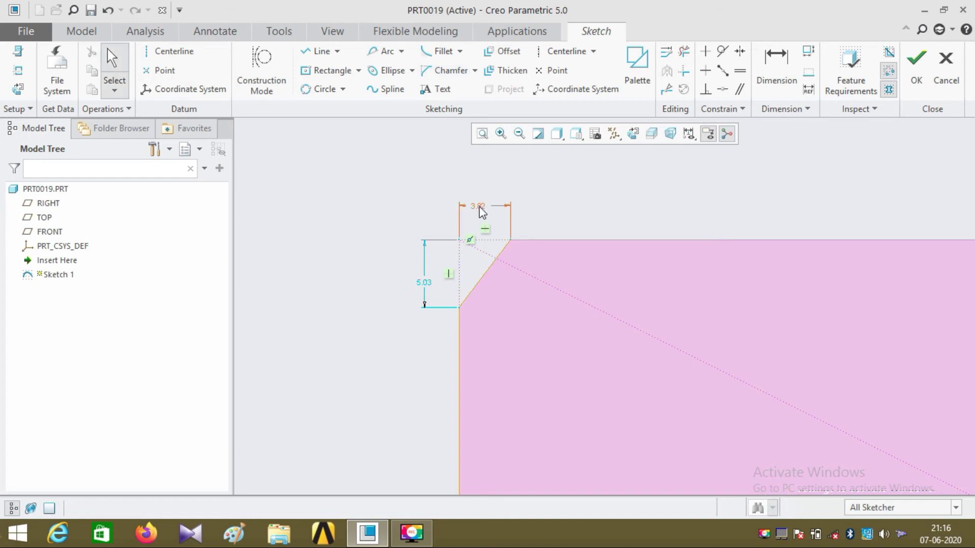
Set both top-left chamfer dimensions, 3.82 and 5.03, to 10.
double_click(479, 207)
type("10")
key("Return")
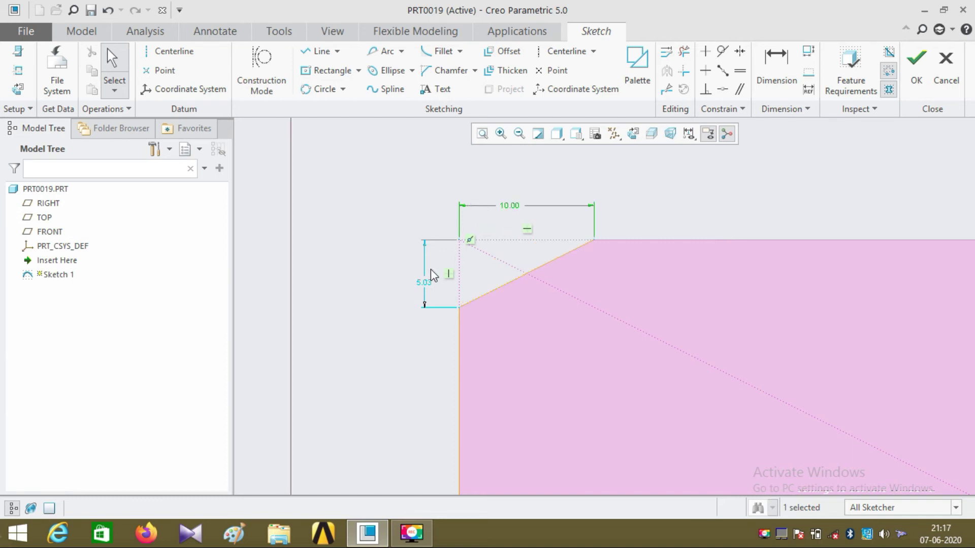
double_click(417, 282)
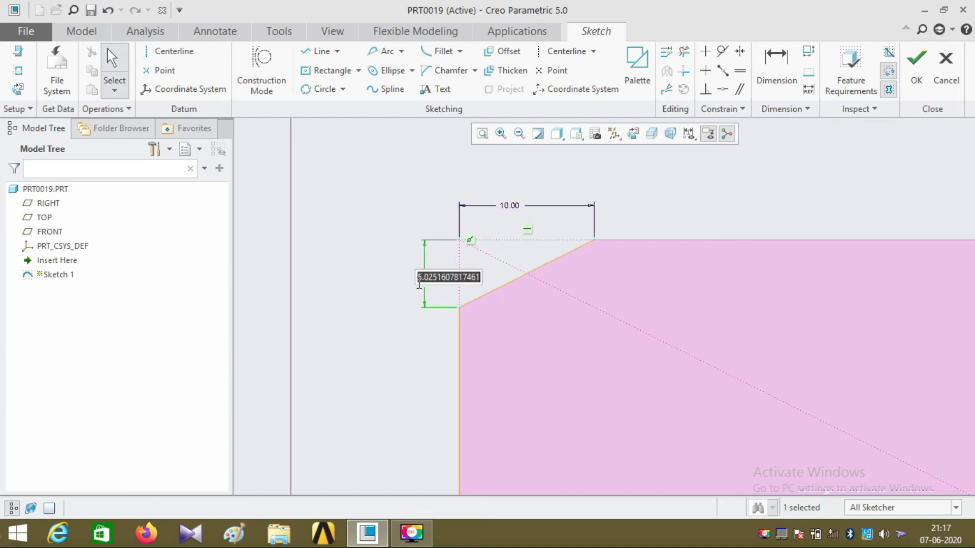
type("10")
key("Return")
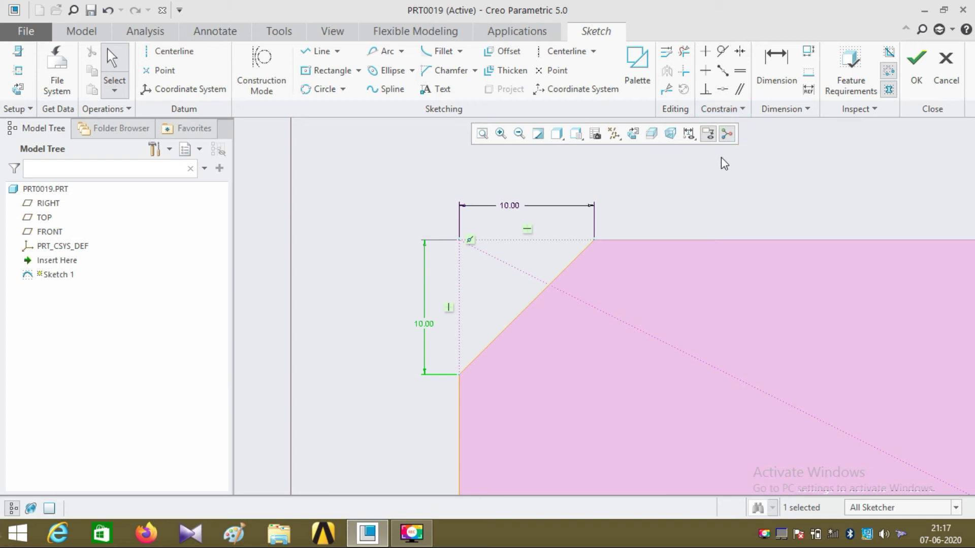
scroll(613, 252, "down", 5)
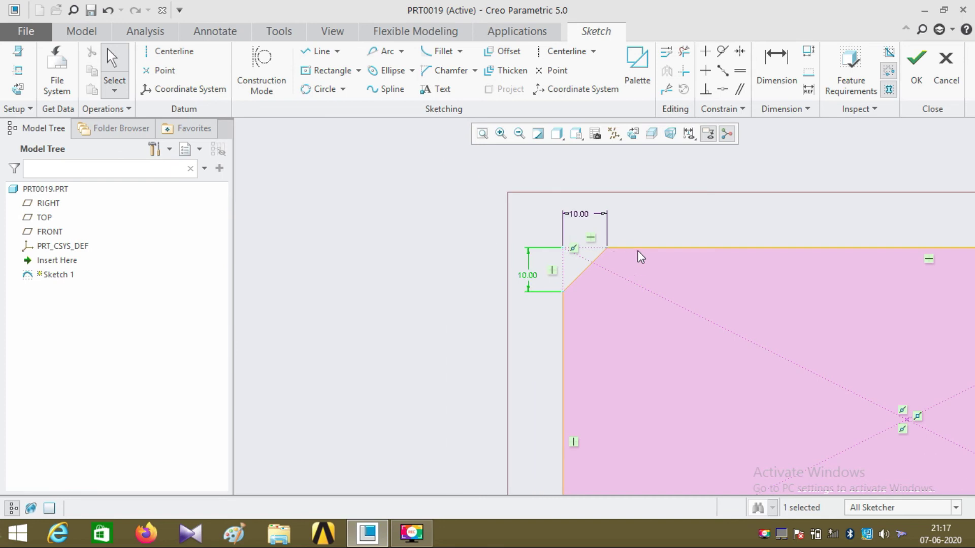
Add a trimmed chamfer between the rectangle's top edge and right edge at the top-right corner.
scroll(637, 251, "down", 4)
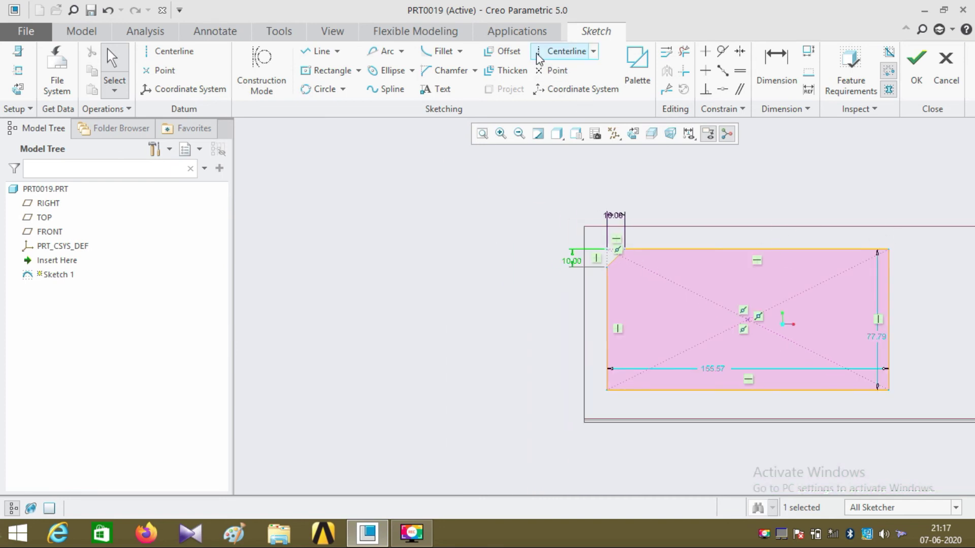
left_click(474, 71)
left_click(473, 104)
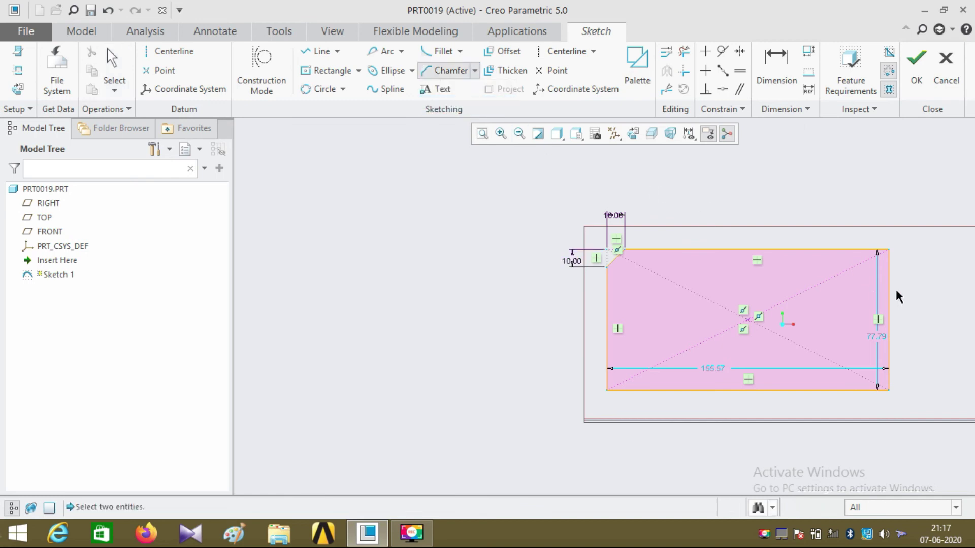
scroll(888, 277, "up", 3)
left_click(827, 221)
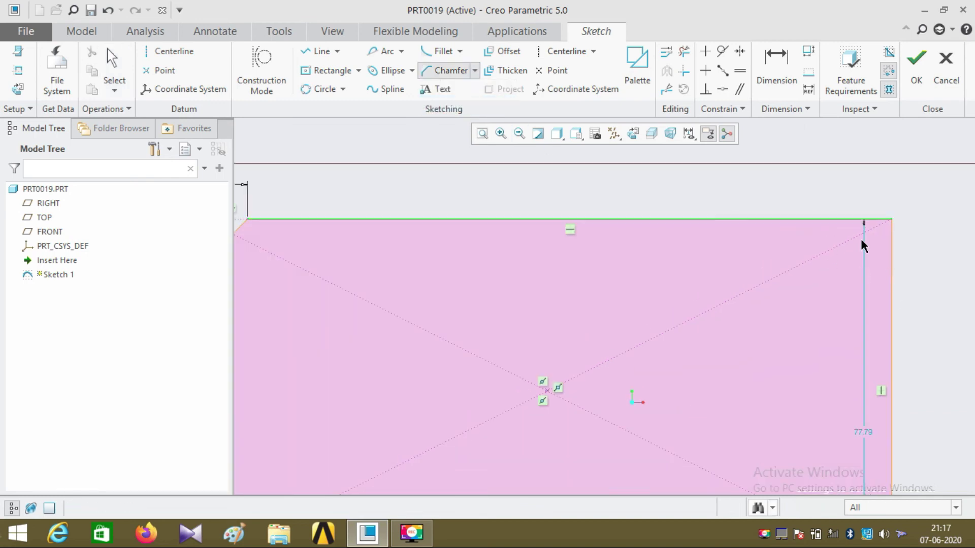
left_click(891, 260)
scroll(859, 246, "up", 5)
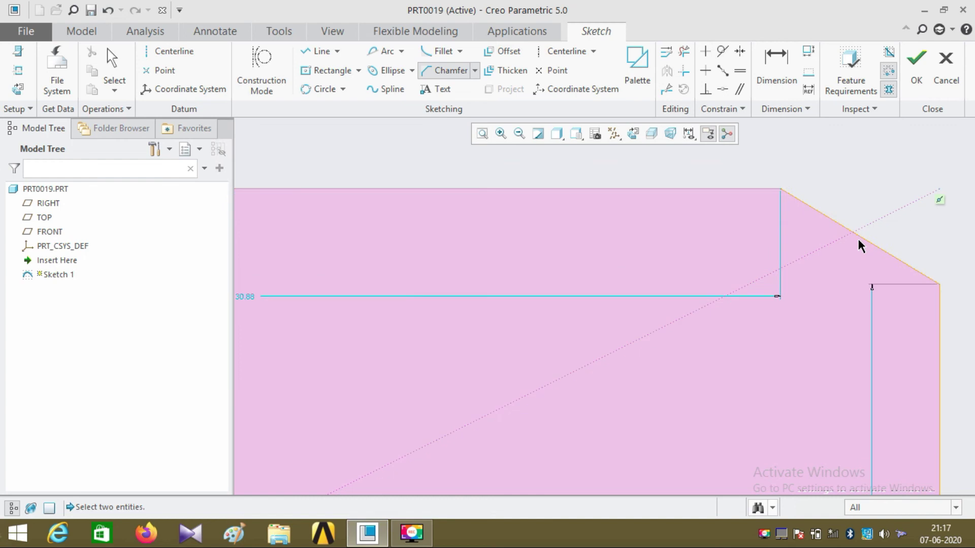
scroll(856, 226, "down", 2)
scroll(881, 197, "up", 1)
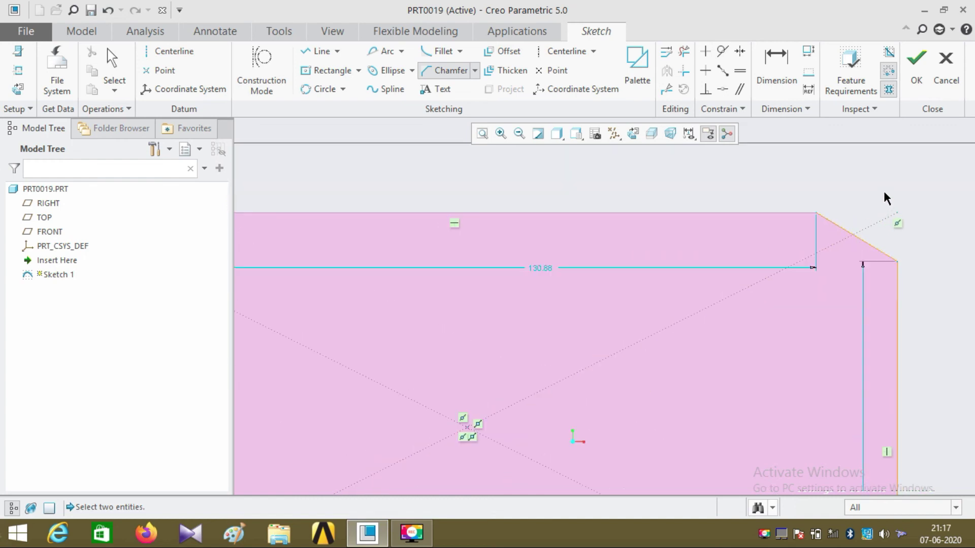
scroll(933, 229, "down", 2)
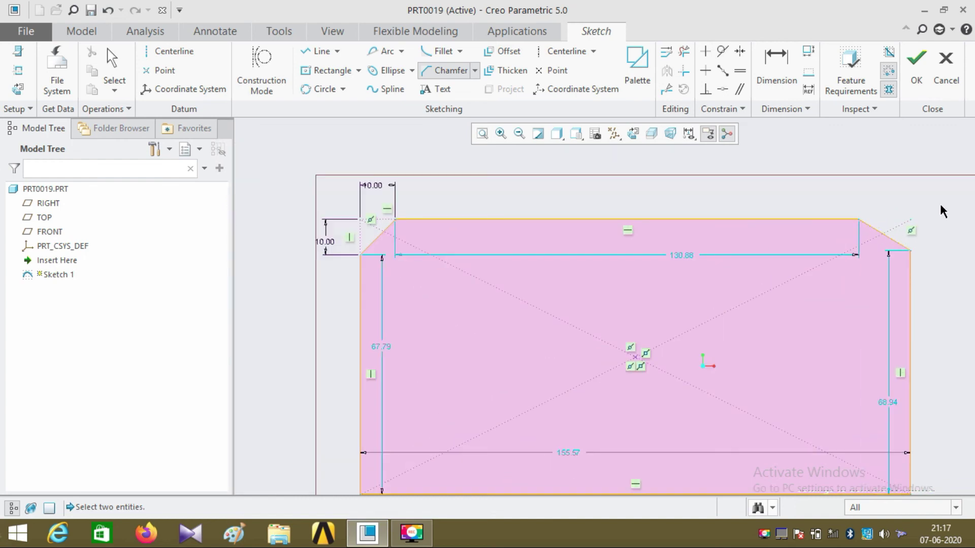
scroll(953, 197, "up", 1)
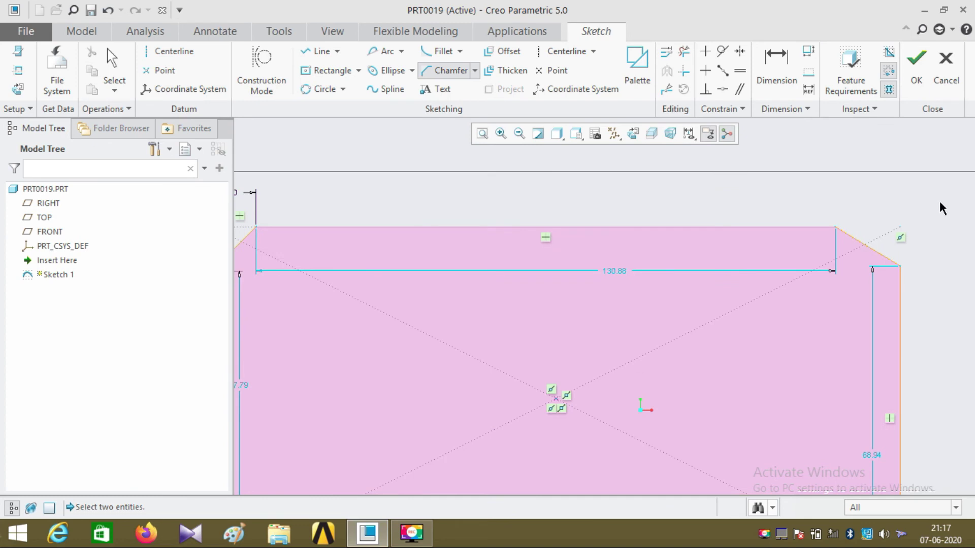
scroll(939, 199, "up", 1)
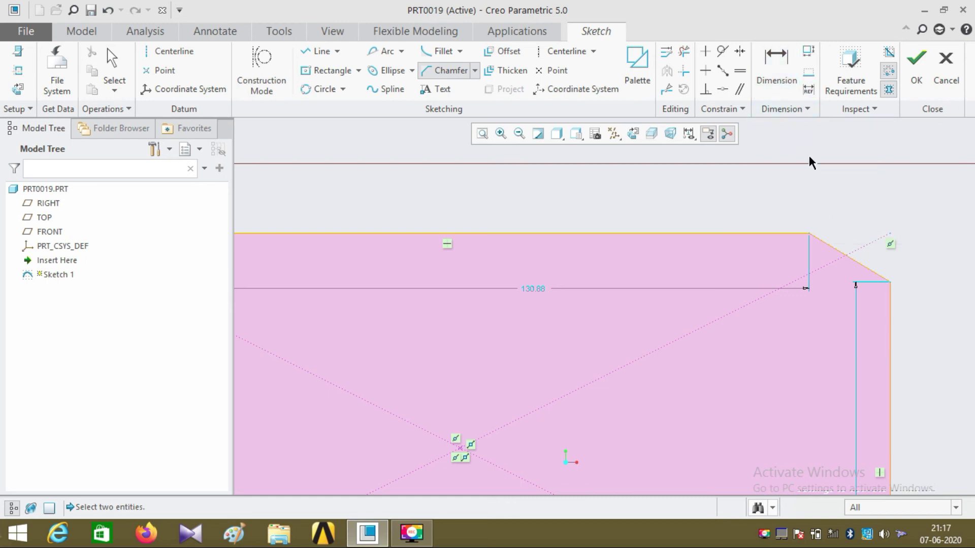
left_click(773, 68)
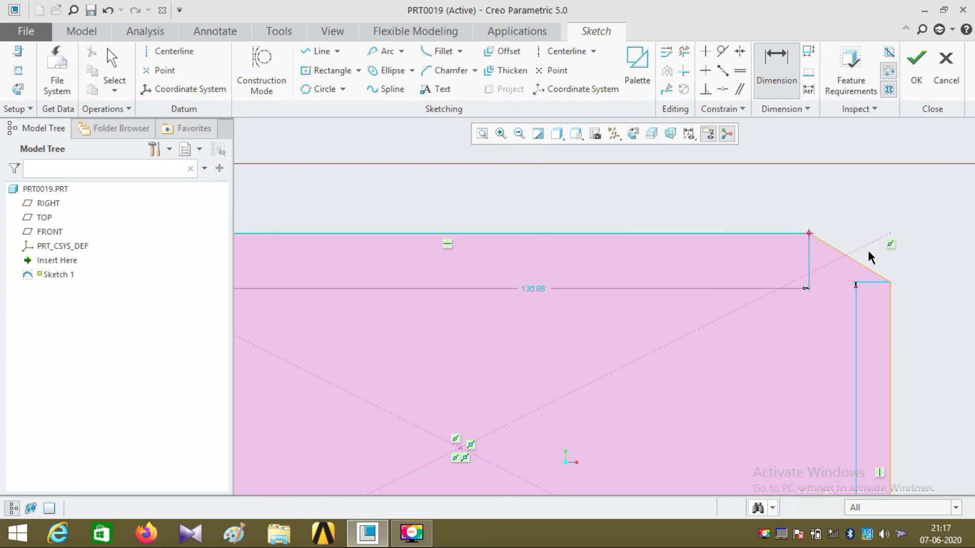
Dimension the top-right chamfer's horizontal leg to 15.00 and its vertical leg to 15.00.
left_click(889, 282)
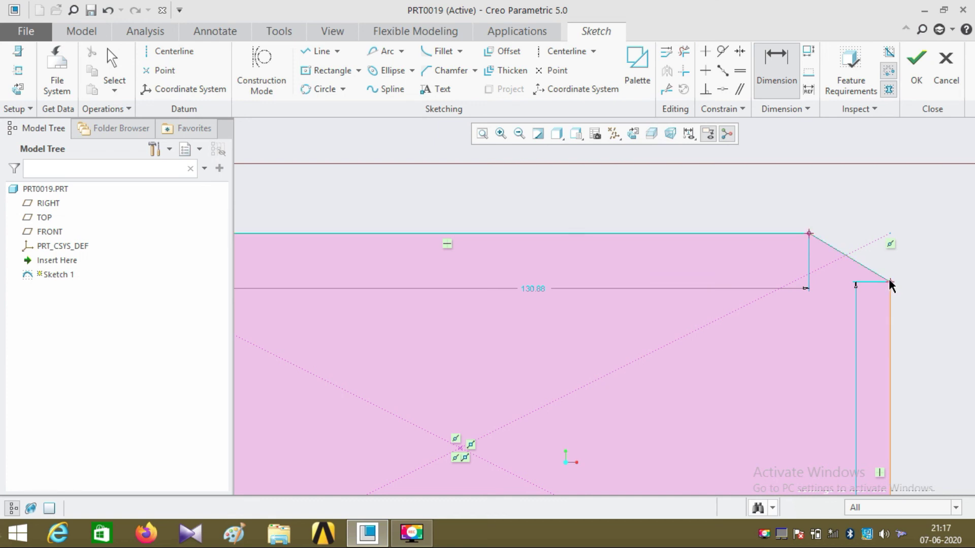
middle_click(856, 197)
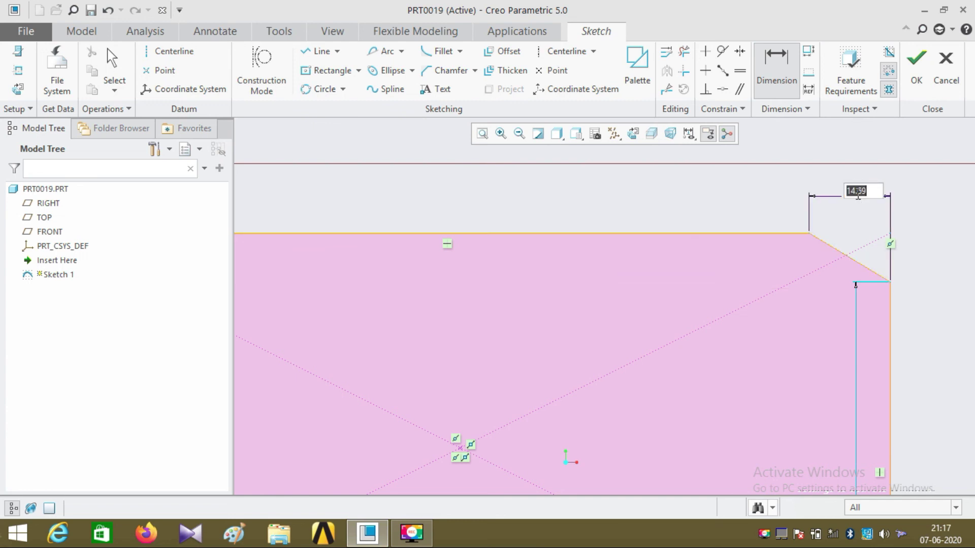
type("15")
key("Return")
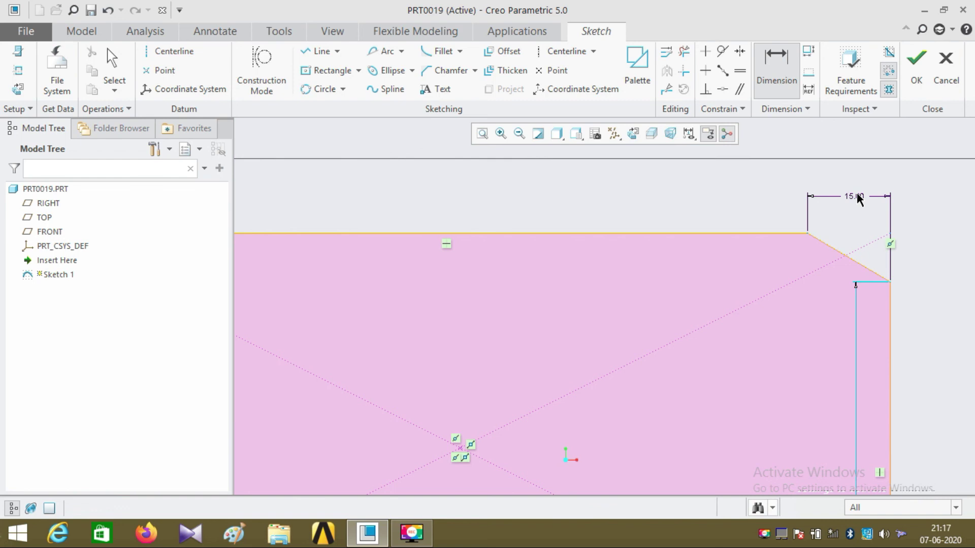
left_click(807, 234)
left_click(889, 280)
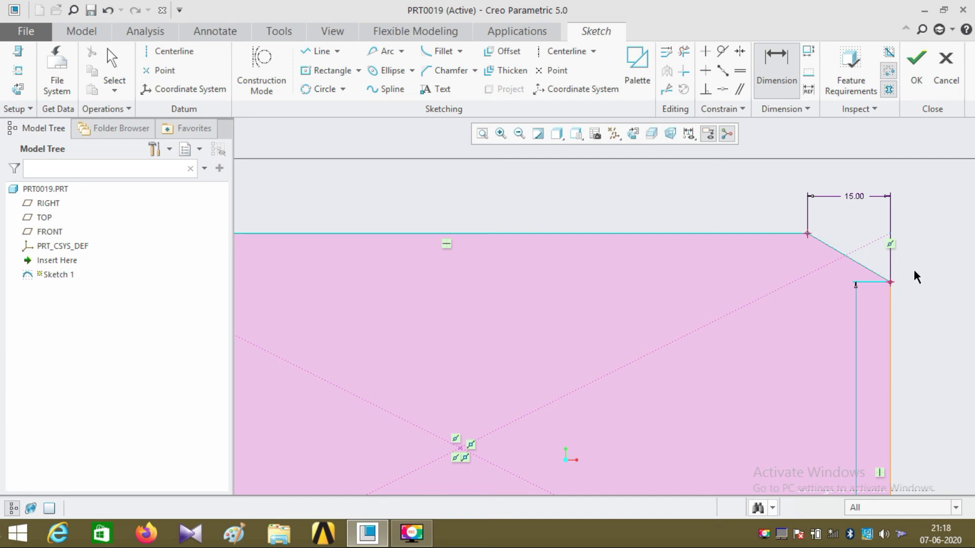
middle_click(920, 248)
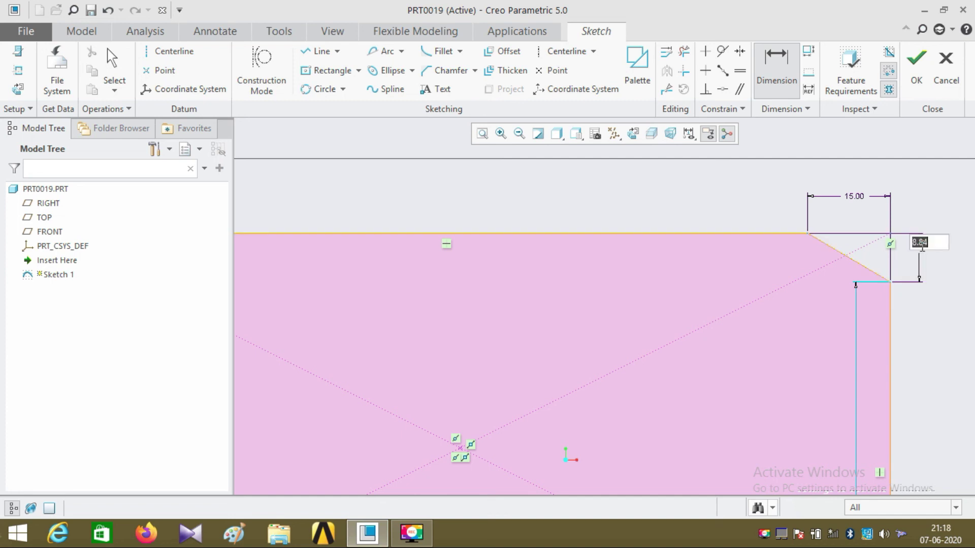
type("15")
key("Return")
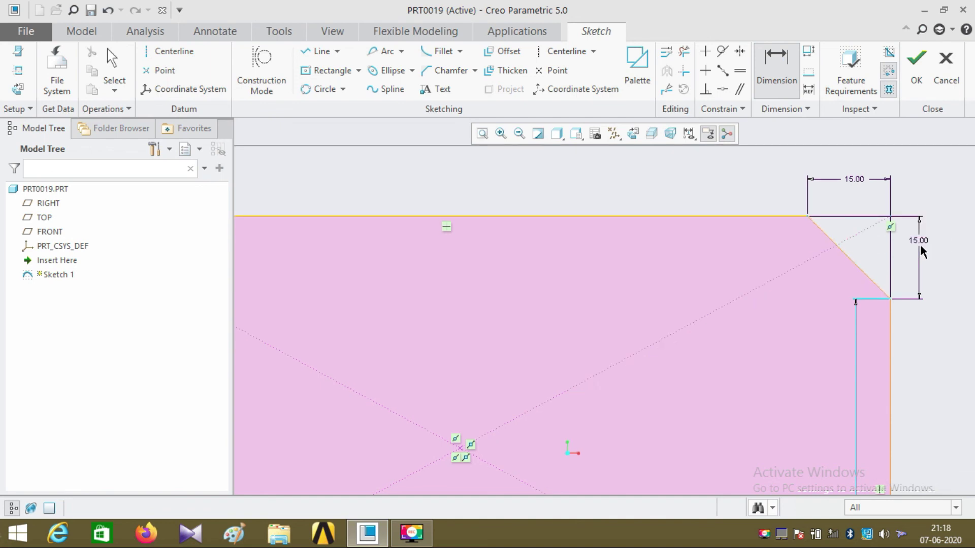